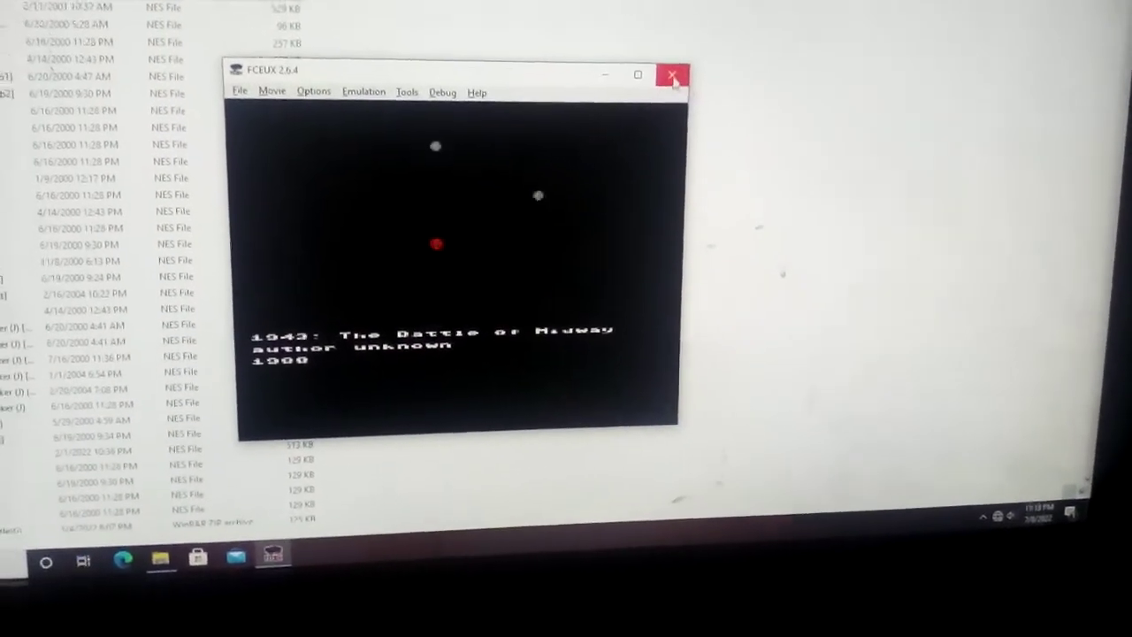
- Relaunch FCEUX with the modded music ROM and skip two songs ahead to Street Fighter 2010
click(685, 58)
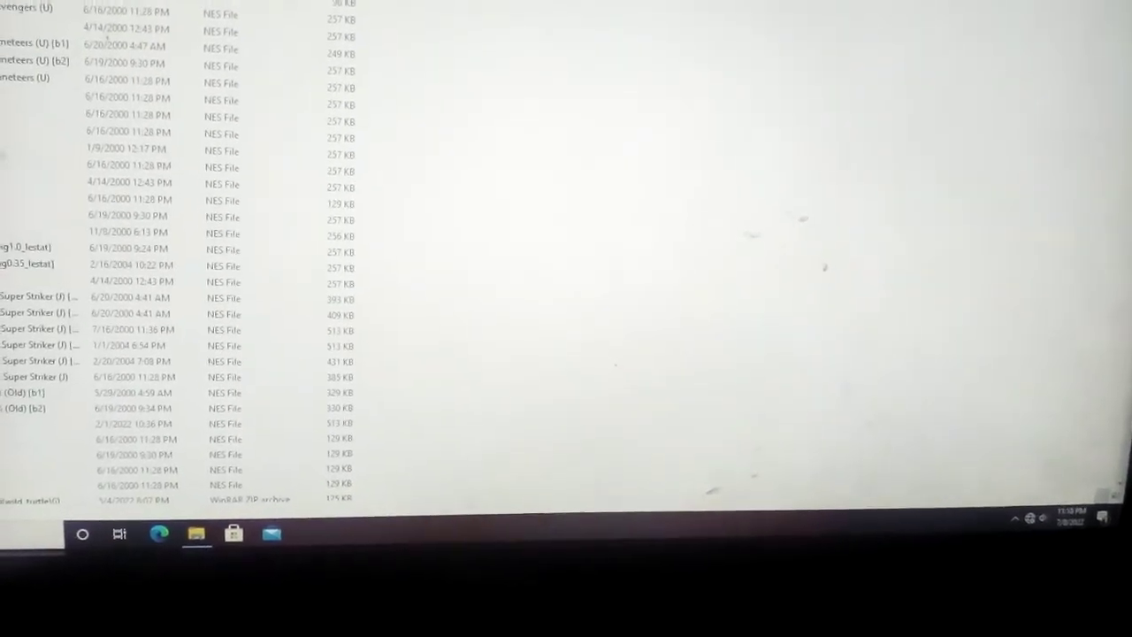
double_click(124, 40)
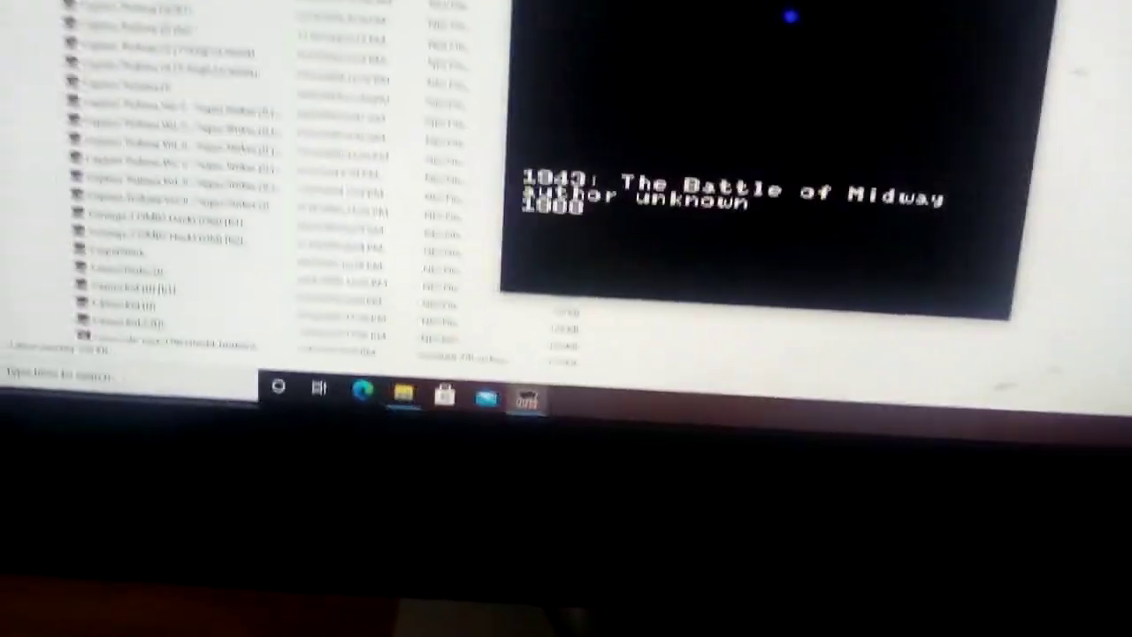
key(Down)
key(Down)
key(Down)
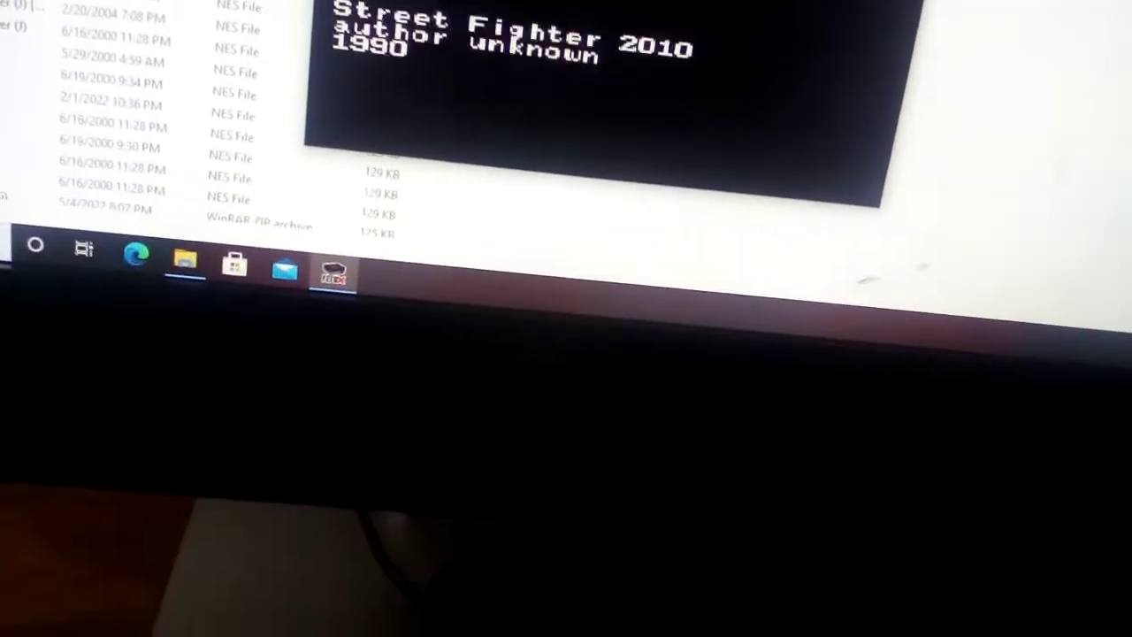
key(Down)
key(Down)
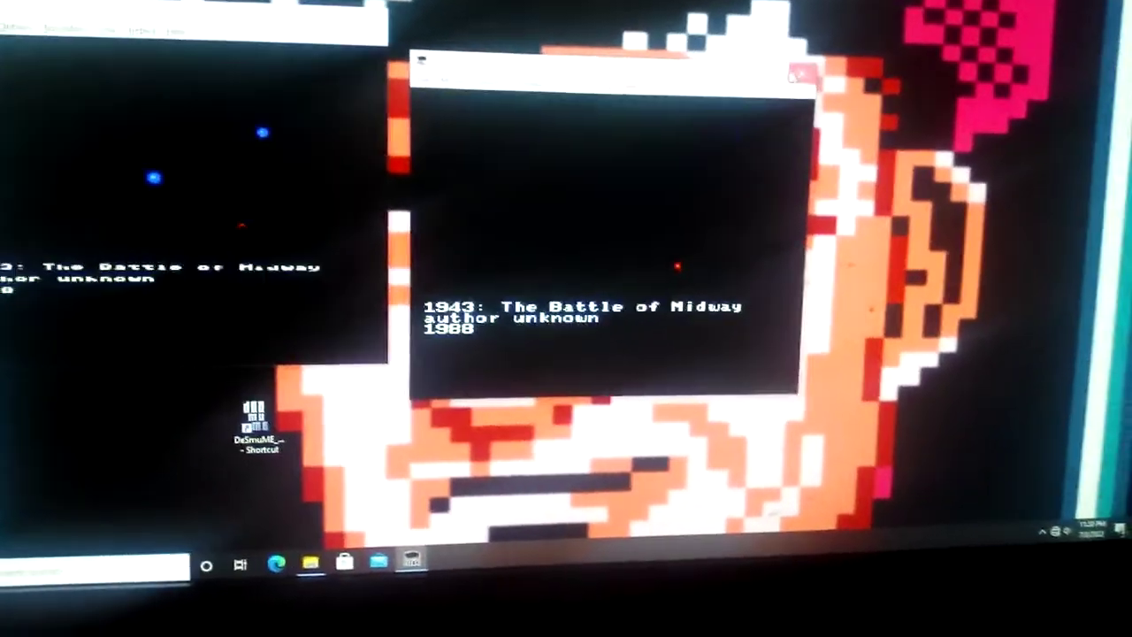
- Close the modded ROM's FCEUX window with Alt+F4, then the original ROM's window
key(alt+F4)
click(383, 35)
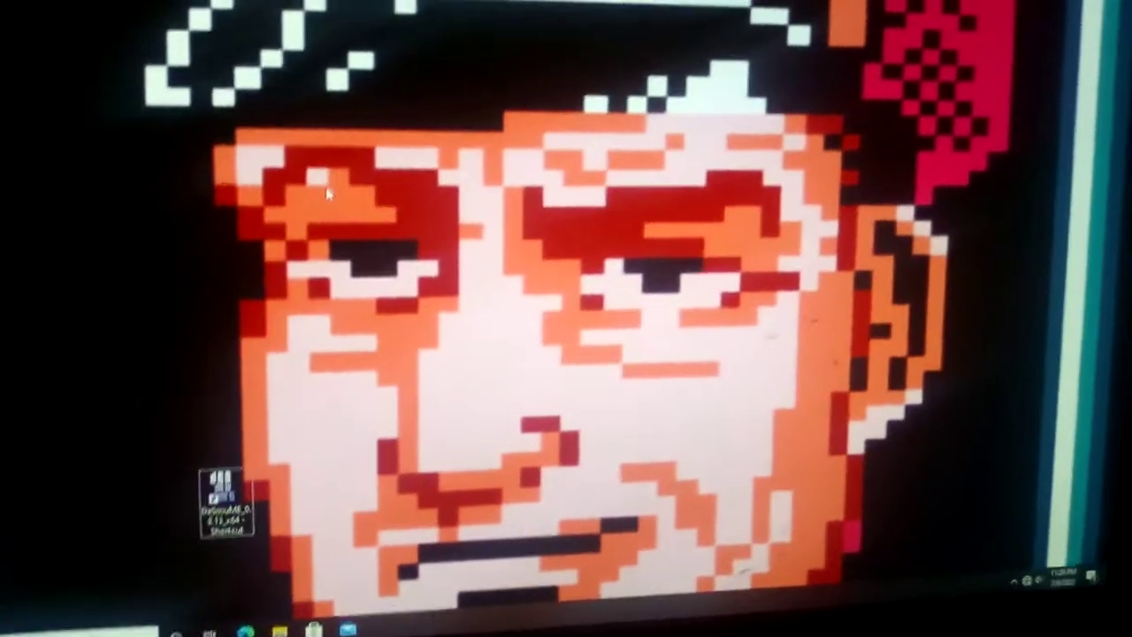